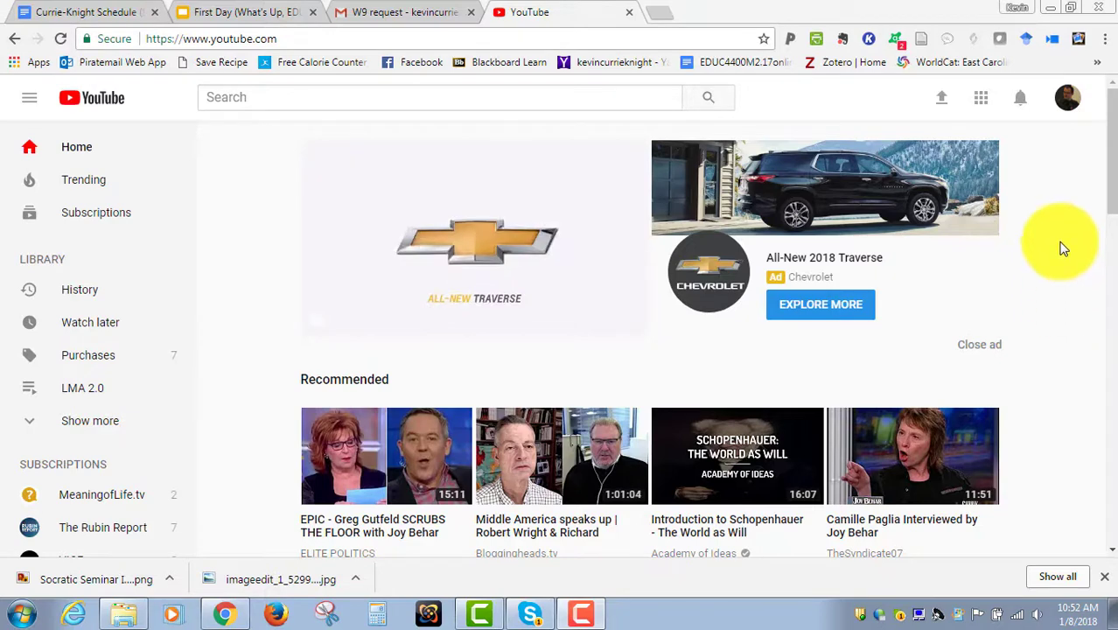
# - Open Creator Studio's live streaming events list and look through the upcoming events
pyautogui.click(1066, 99)
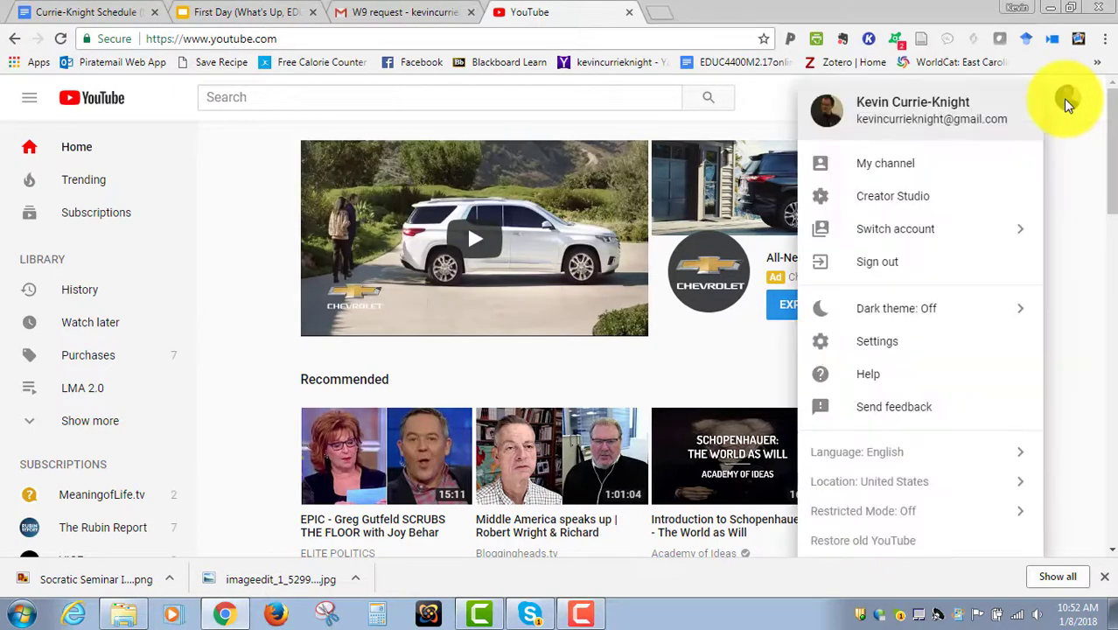
pyautogui.click(916, 200)
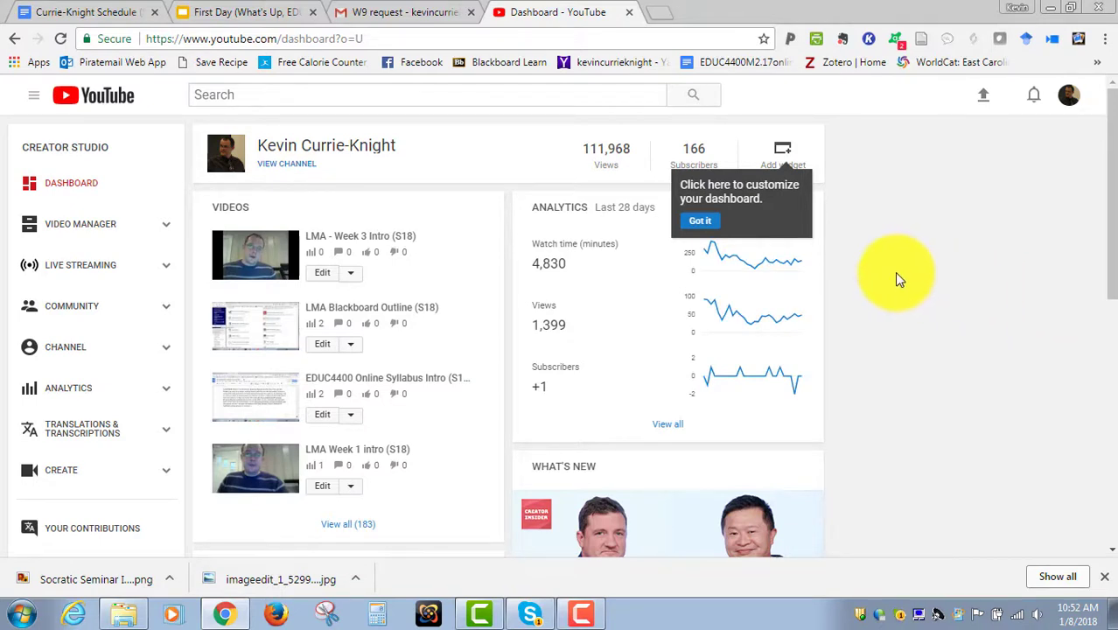
pyautogui.click(167, 272)
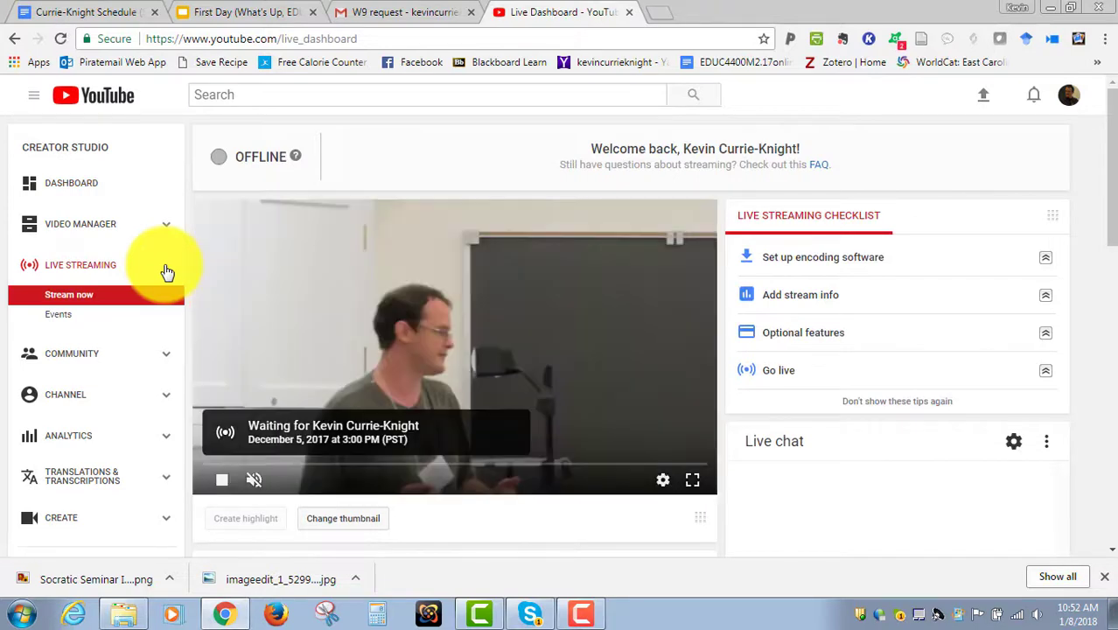
pyautogui.click(62, 321)
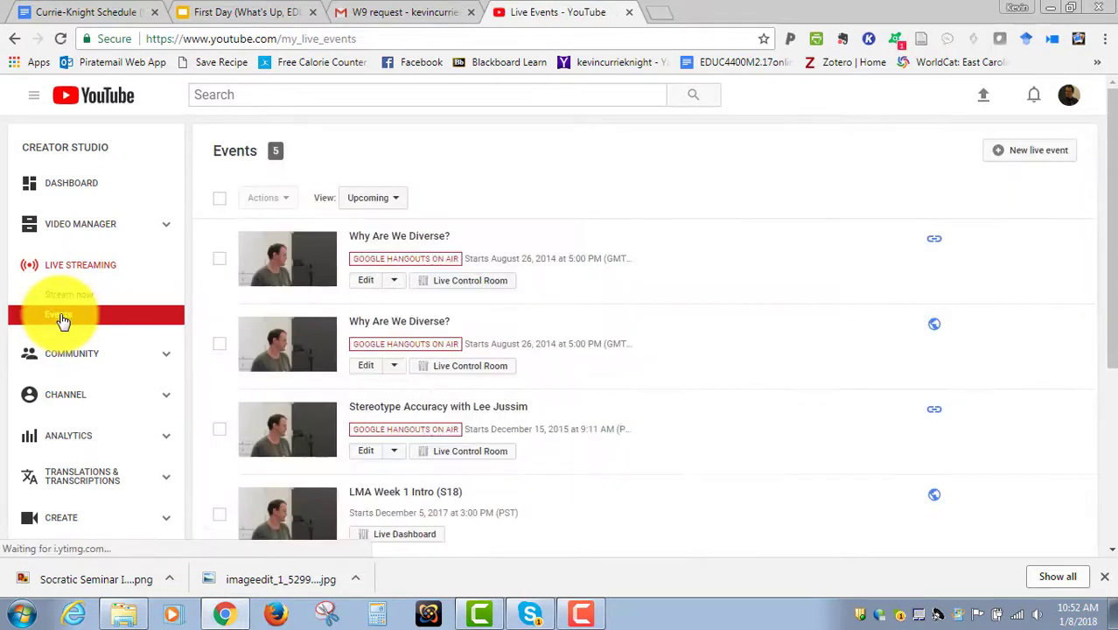
pyautogui.scroll(-3, 435, 305)
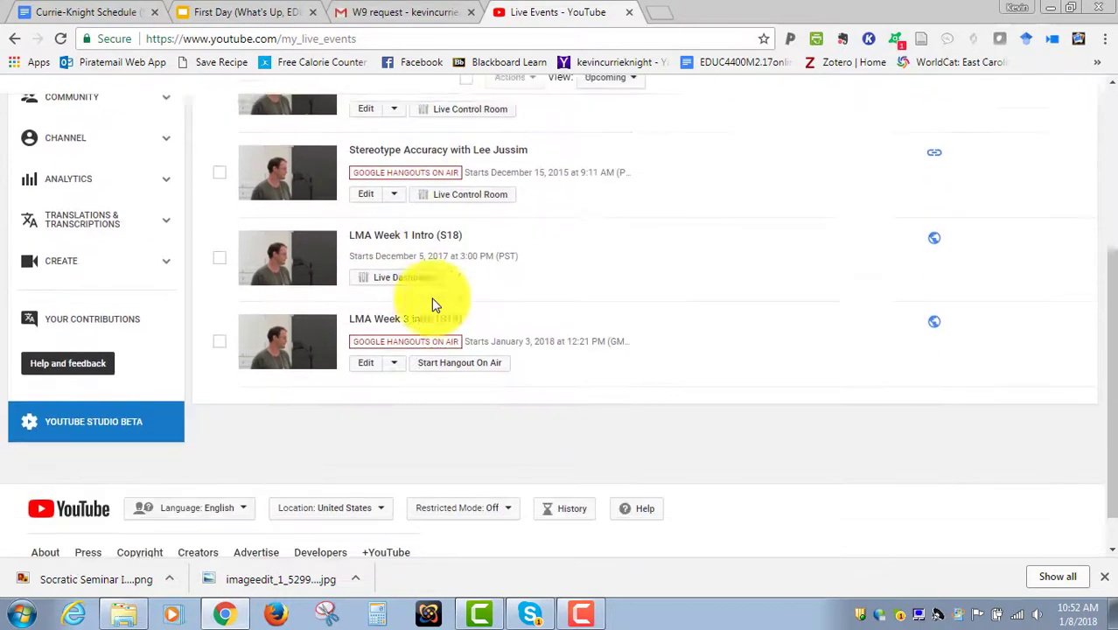
pyautogui.scroll(3, 435, 304)
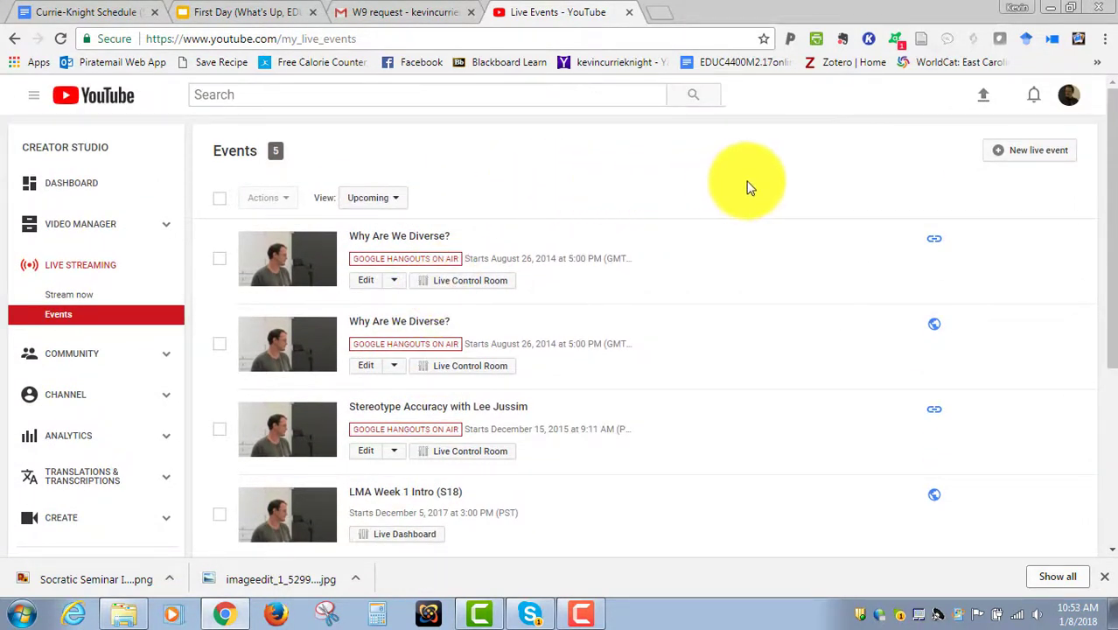
# - Set up a new live event titled "New Live Event", keeping its start at Today, Now and the description empty
pyautogui.click(1033, 160)
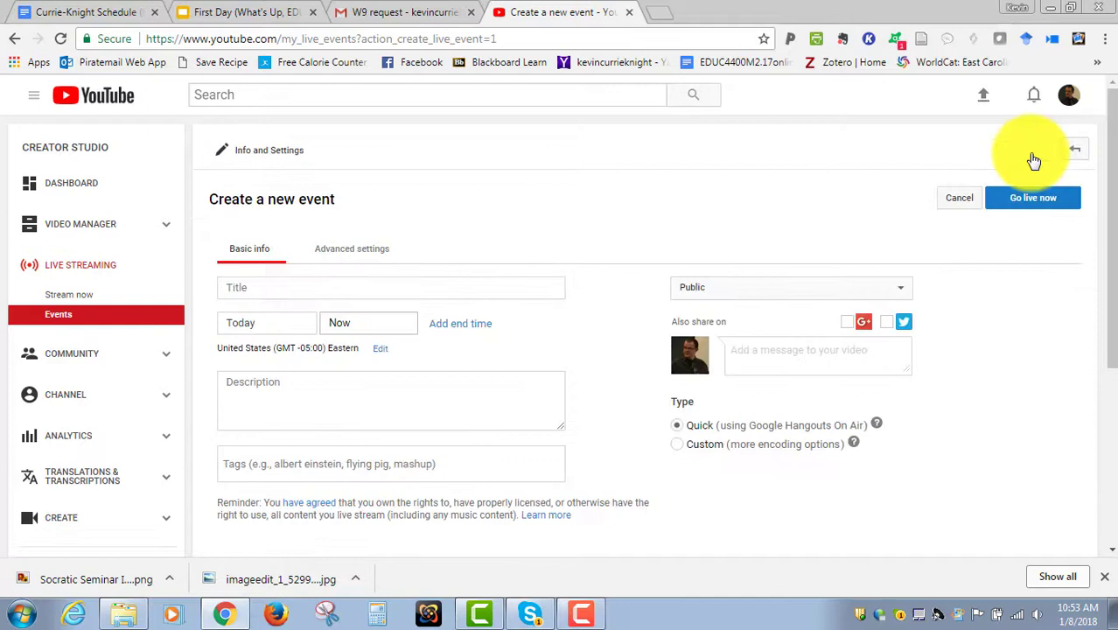
pyautogui.click(308, 288)
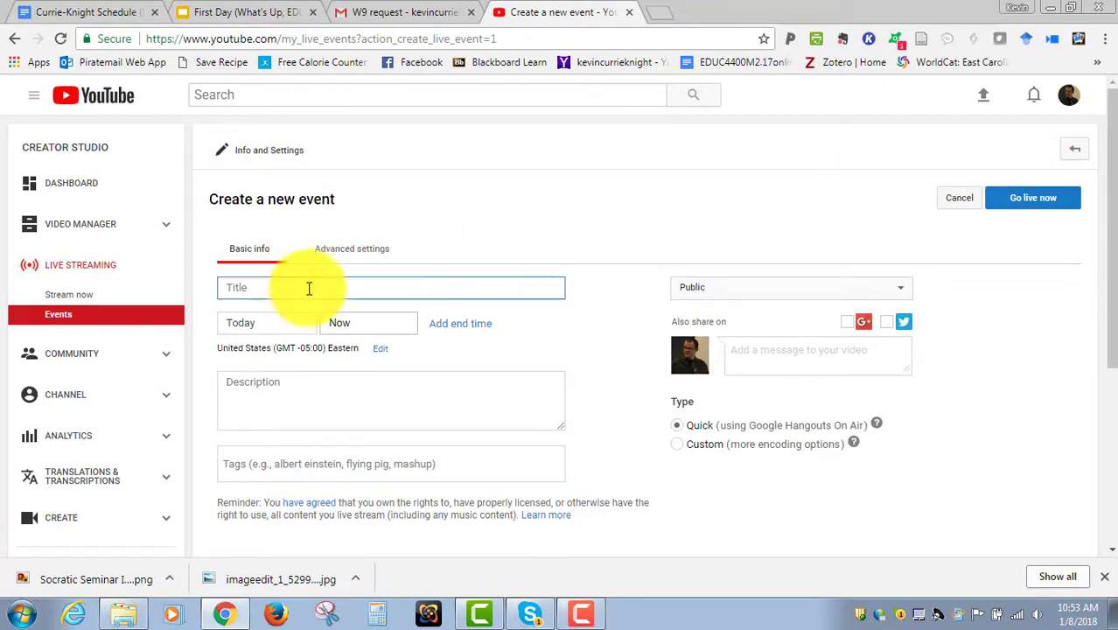
pyautogui.write('New Live Event')
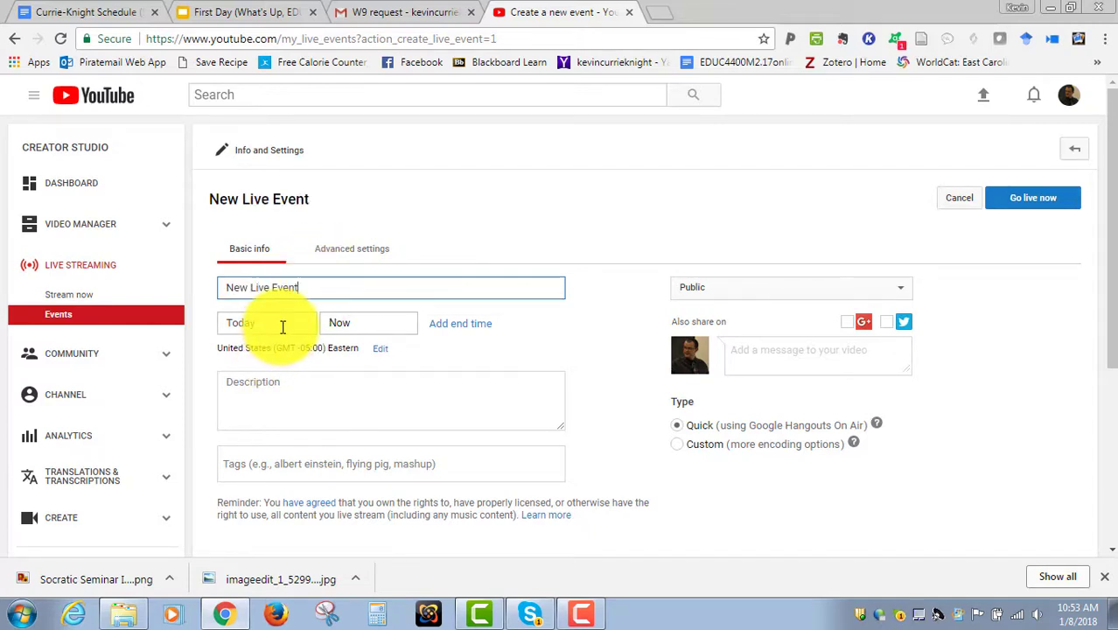
pyautogui.click(358, 325)
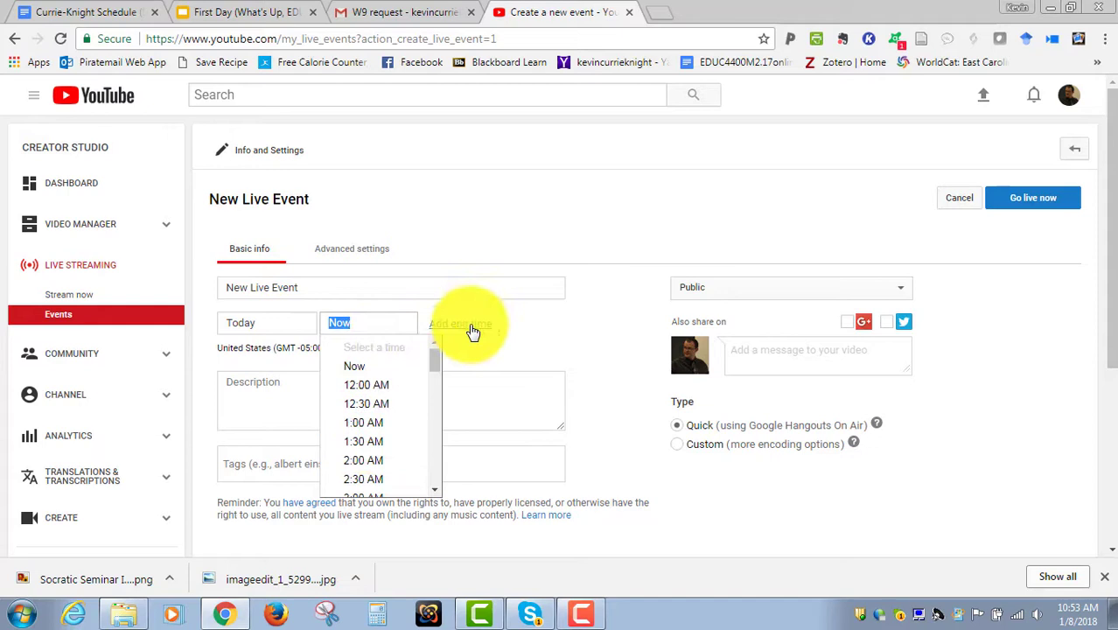
pyautogui.click(516, 336)
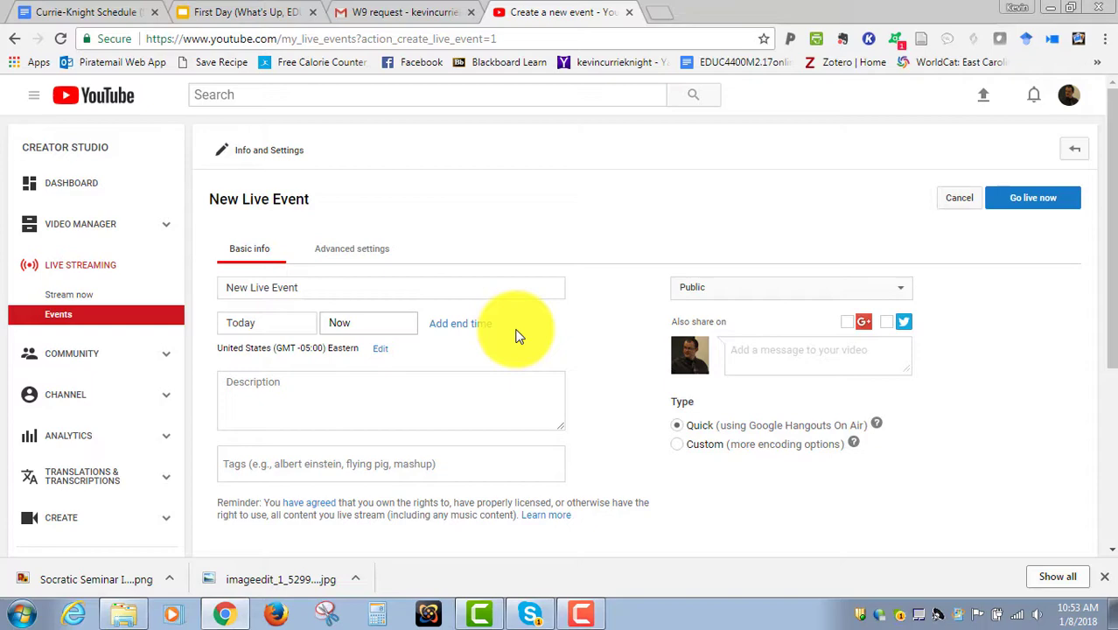
pyautogui.click(395, 409)
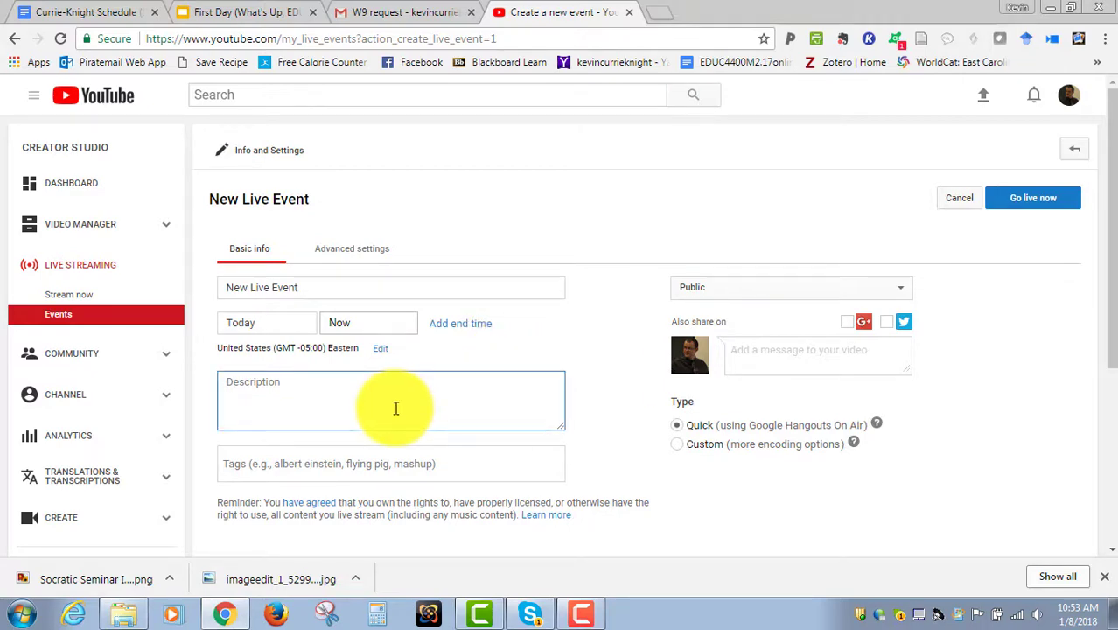
# - Review the new event's advanced settings, including chat, license and category, and return to its basic info
pyautogui.click(350, 250)
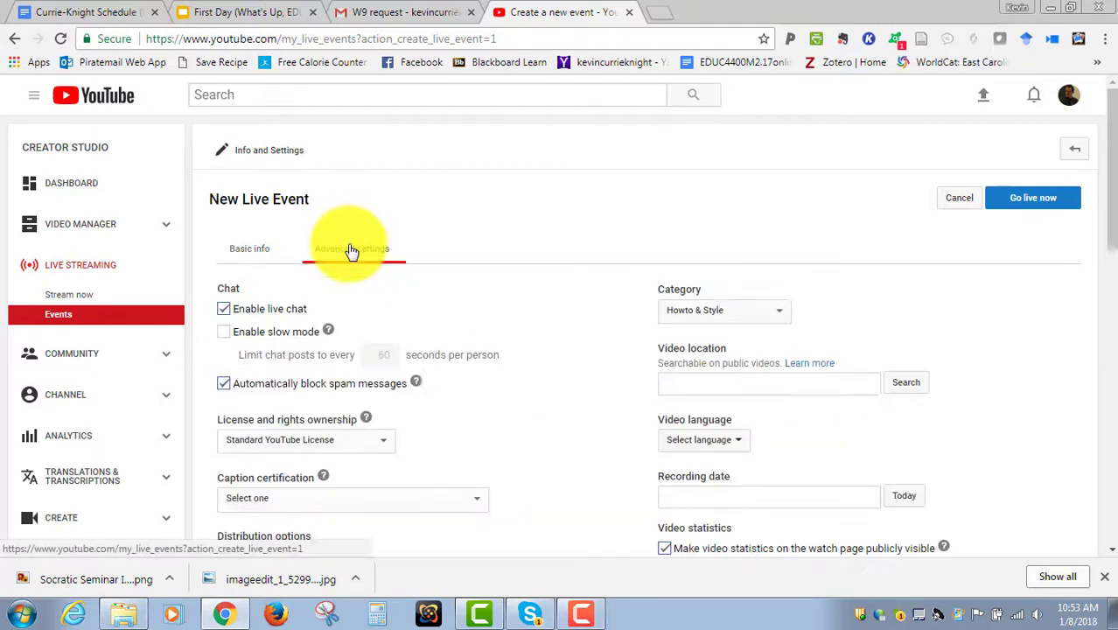
pyautogui.scroll(-1, 350, 250)
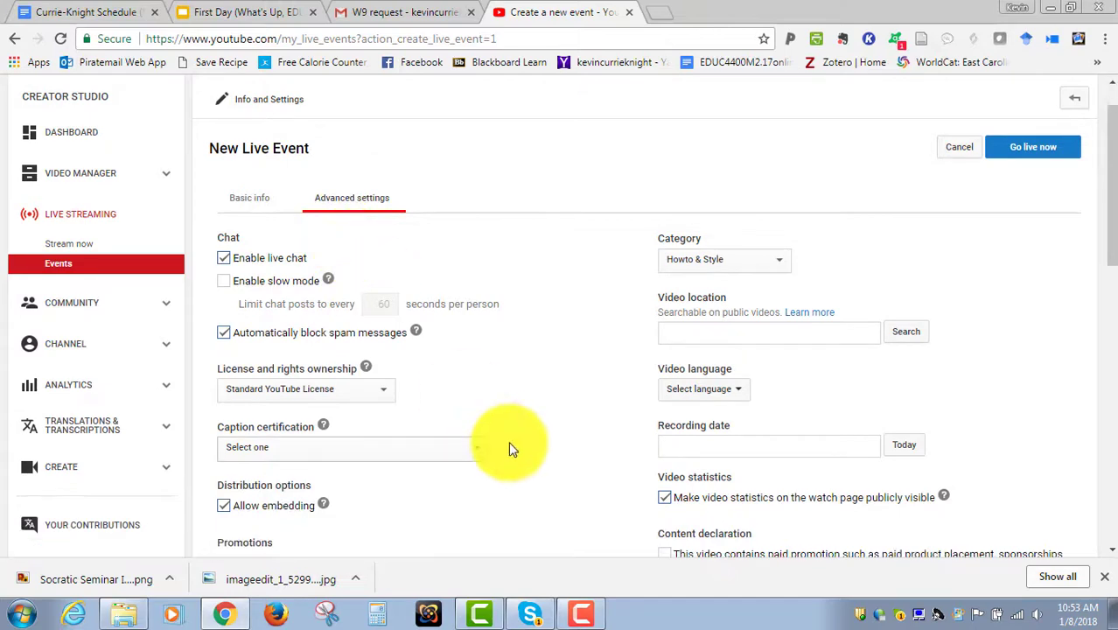
pyautogui.scroll(-1, 510, 447)
pyautogui.scroll(2, 543, 380)
pyautogui.scroll(-1, 543, 380)
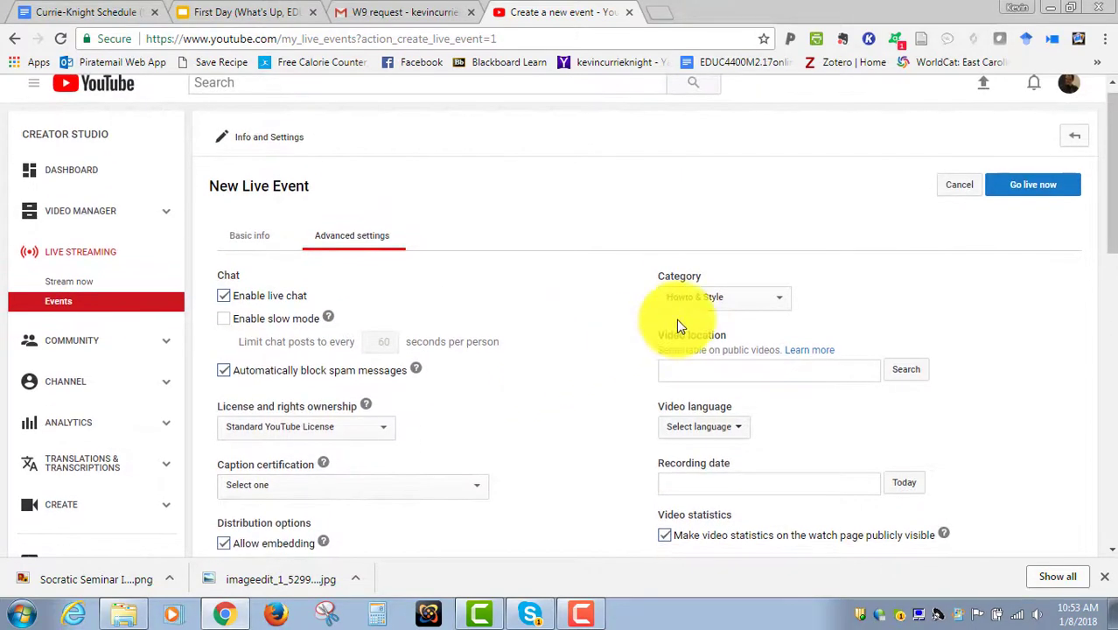
pyautogui.click(710, 300)
pyautogui.click(711, 299)
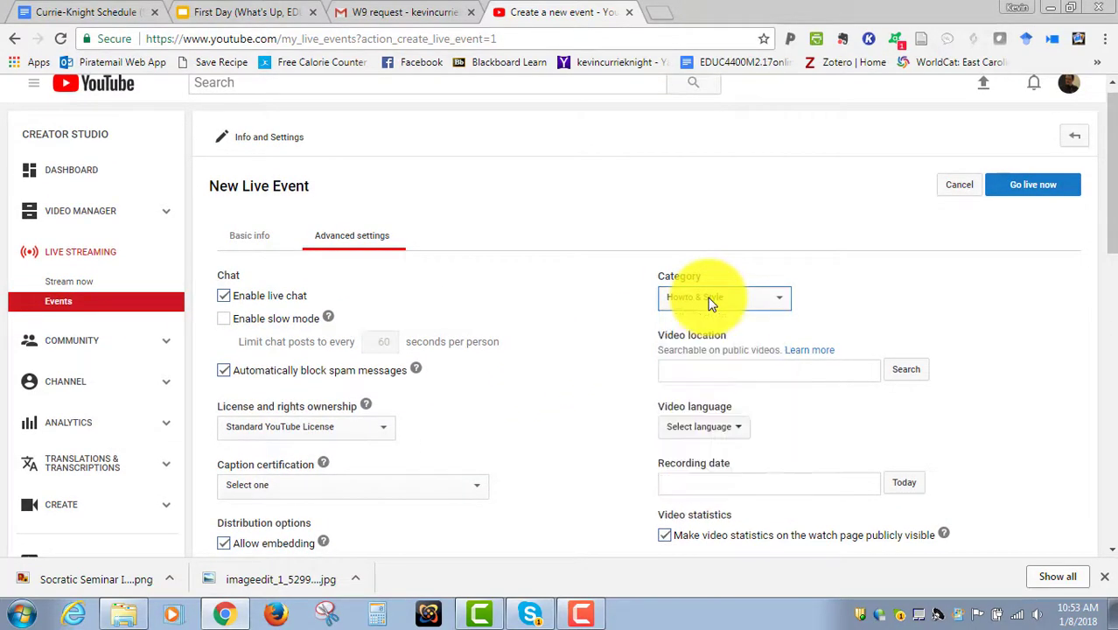
pyautogui.scroll(-1, 612, 376)
pyautogui.scroll(1, 606, 375)
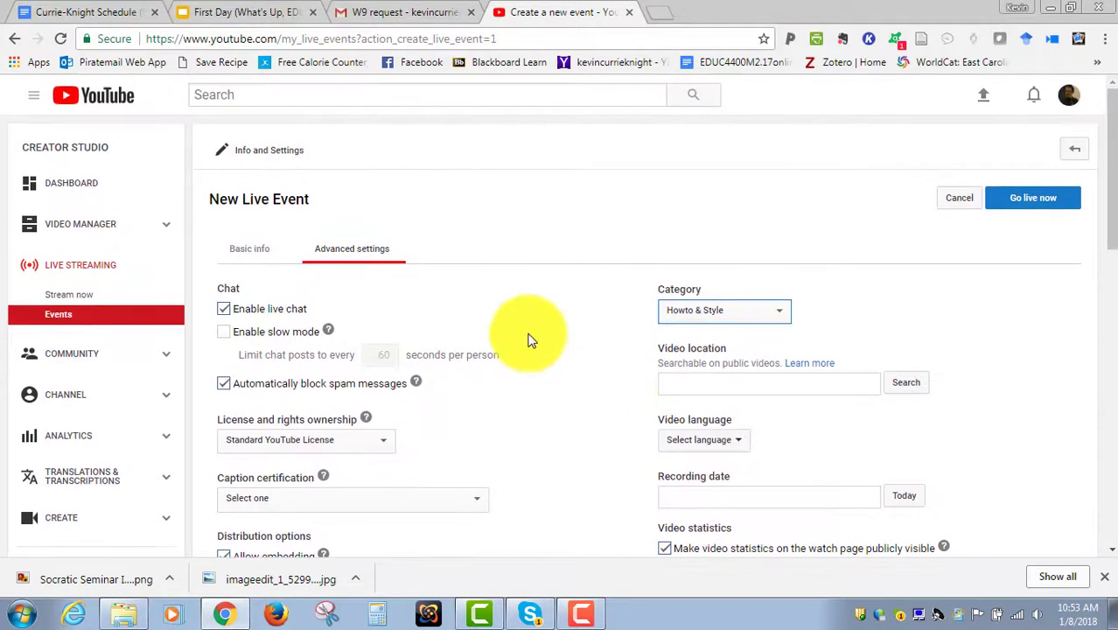
pyautogui.click(251, 250)
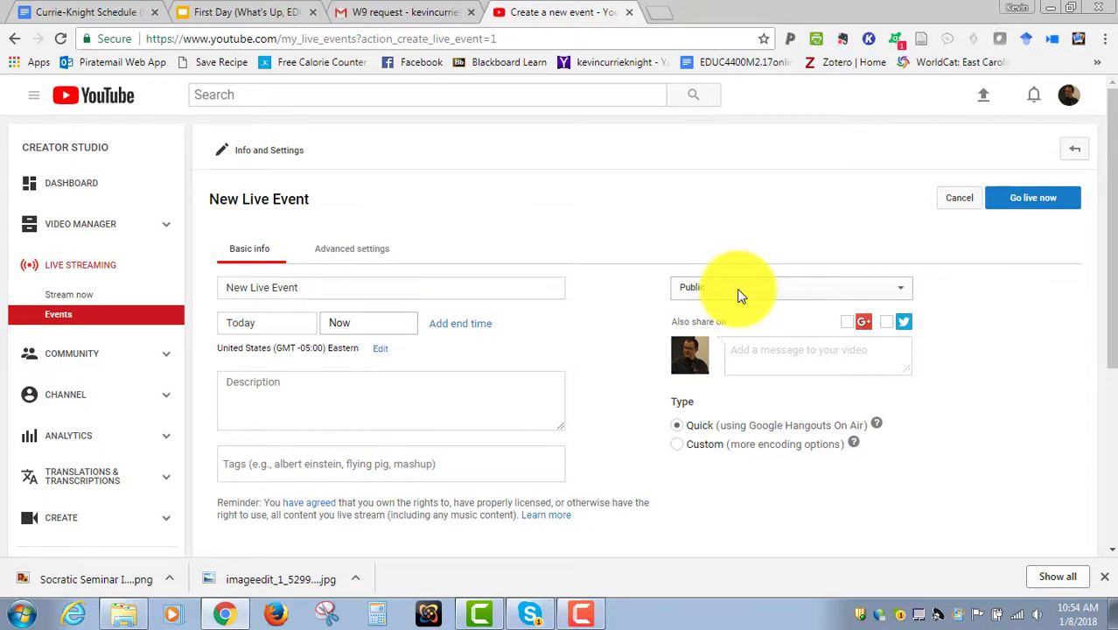
# - Set the event's privacy to Private and go live to enter the Google Hangout On Air
pyautogui.click(737, 295)
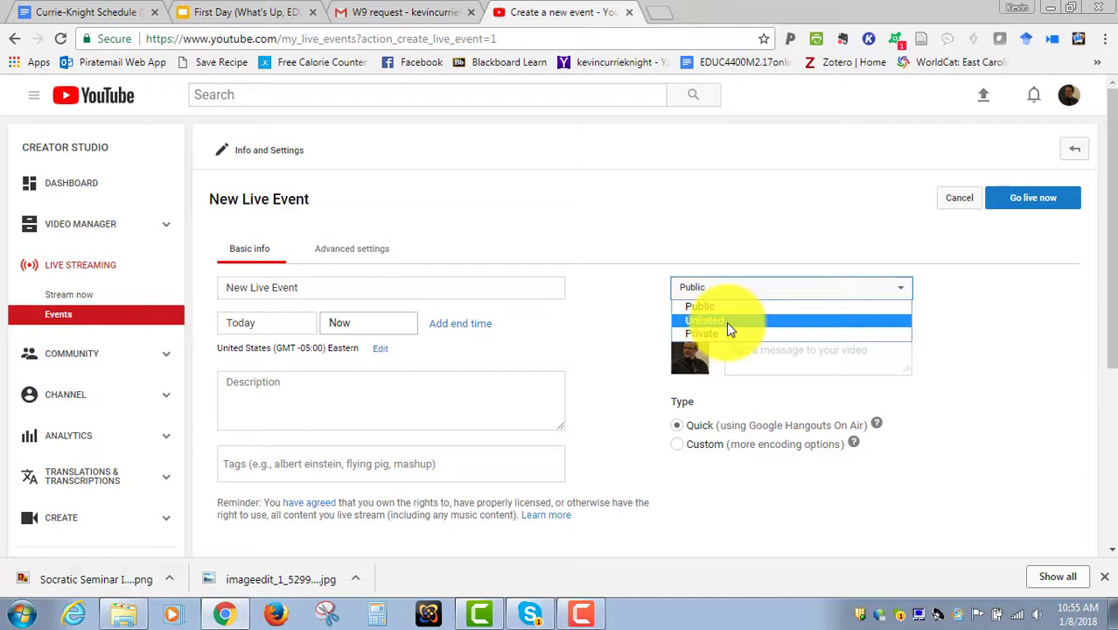
pyautogui.click(724, 335)
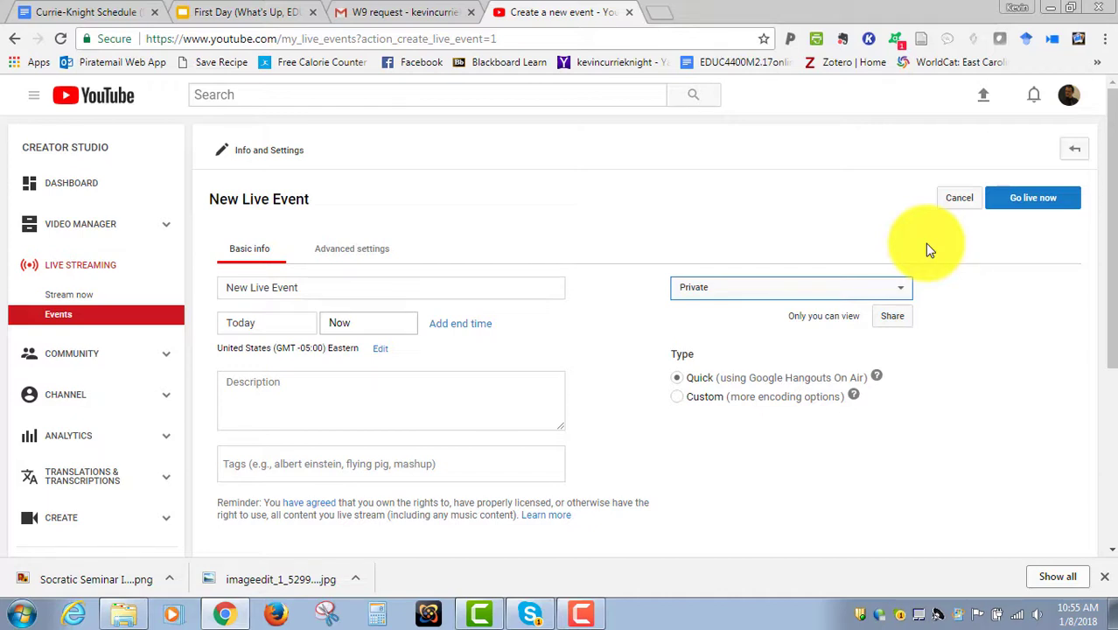
pyautogui.click(1013, 206)
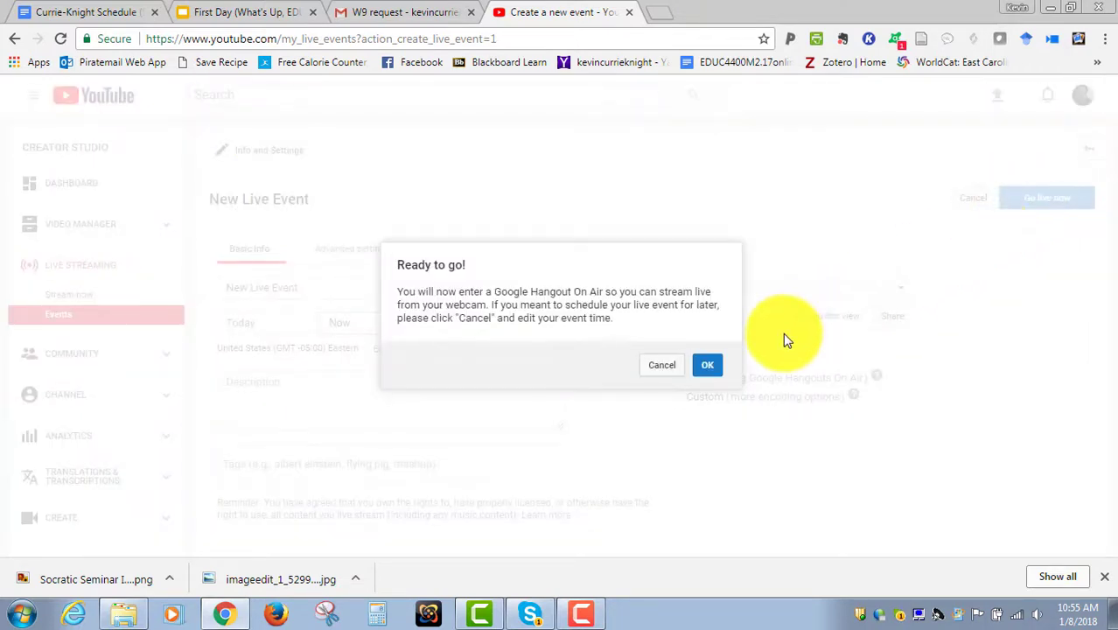
pyautogui.click(708, 369)
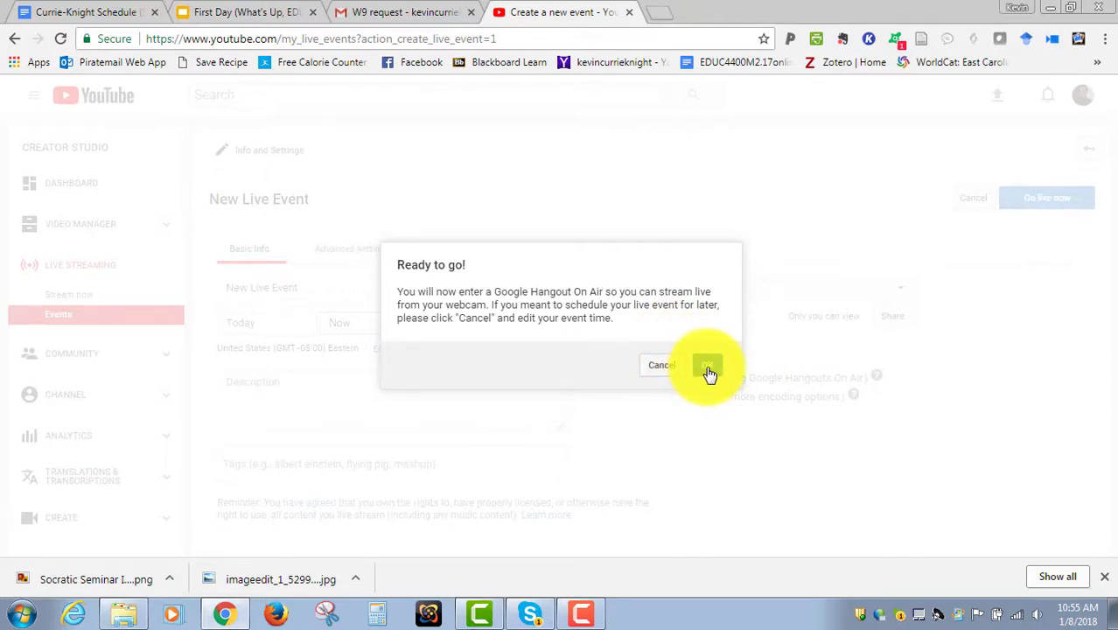
pyautogui.click(708, 366)
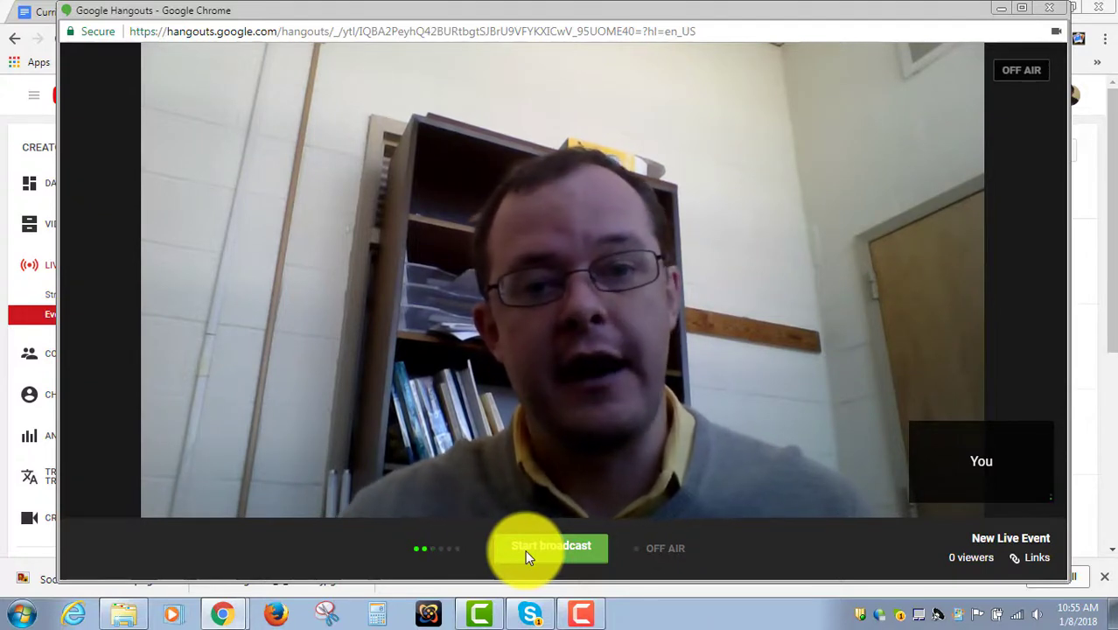
# - Close the Hangouts window without starting the broadcast and locate New Live Event among the upcoming events
pyautogui.moveTo(515, 329)
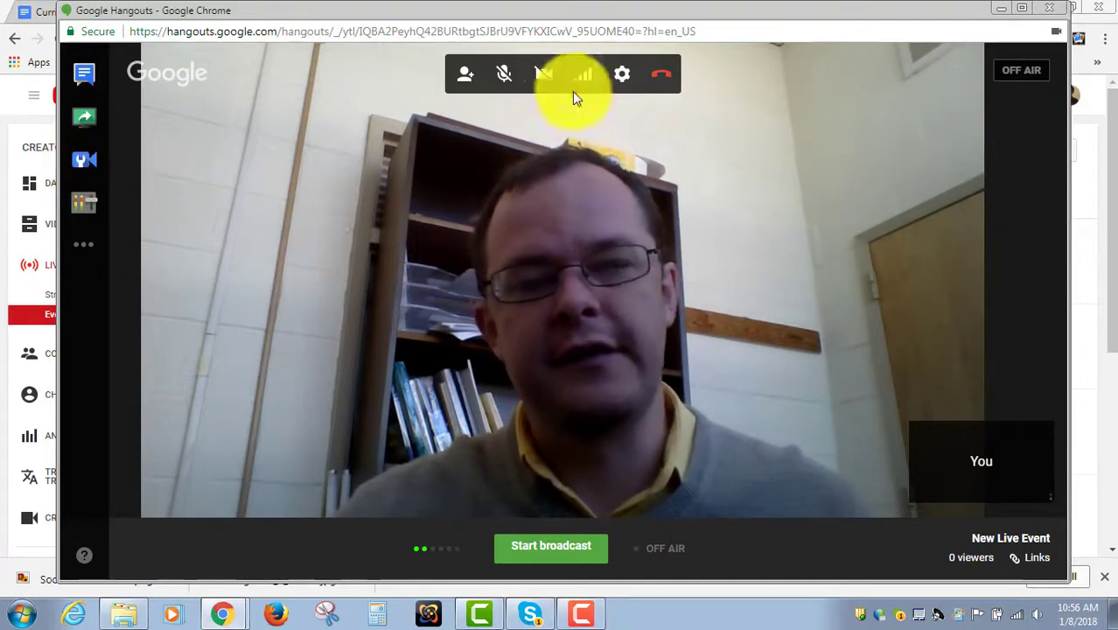
pyautogui.click(1048, 8)
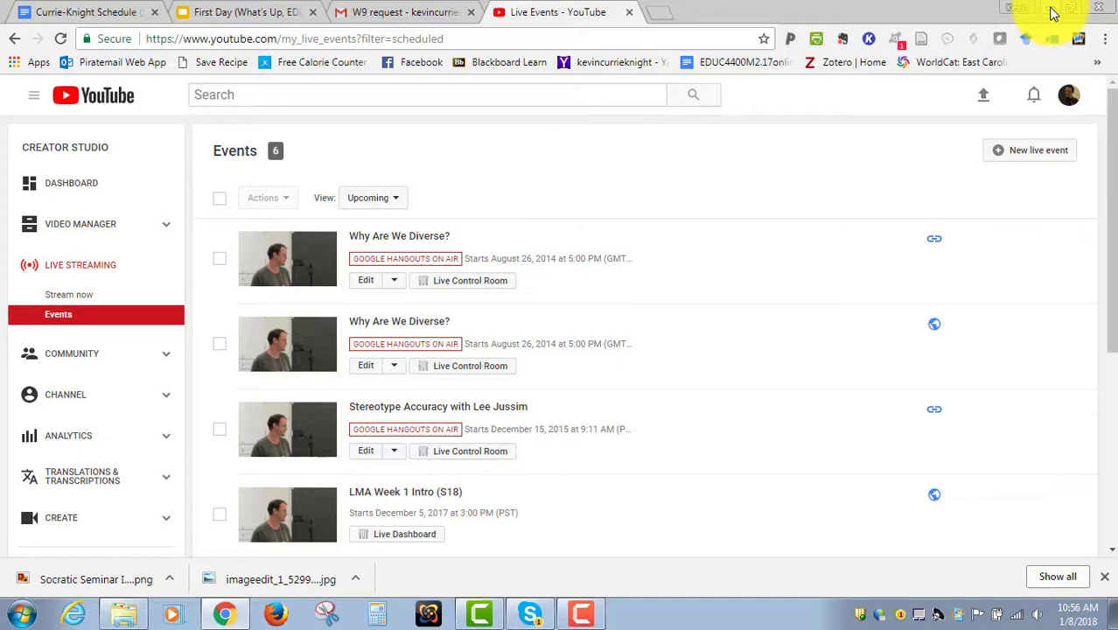
pyautogui.scroll(-4, 700, 209)
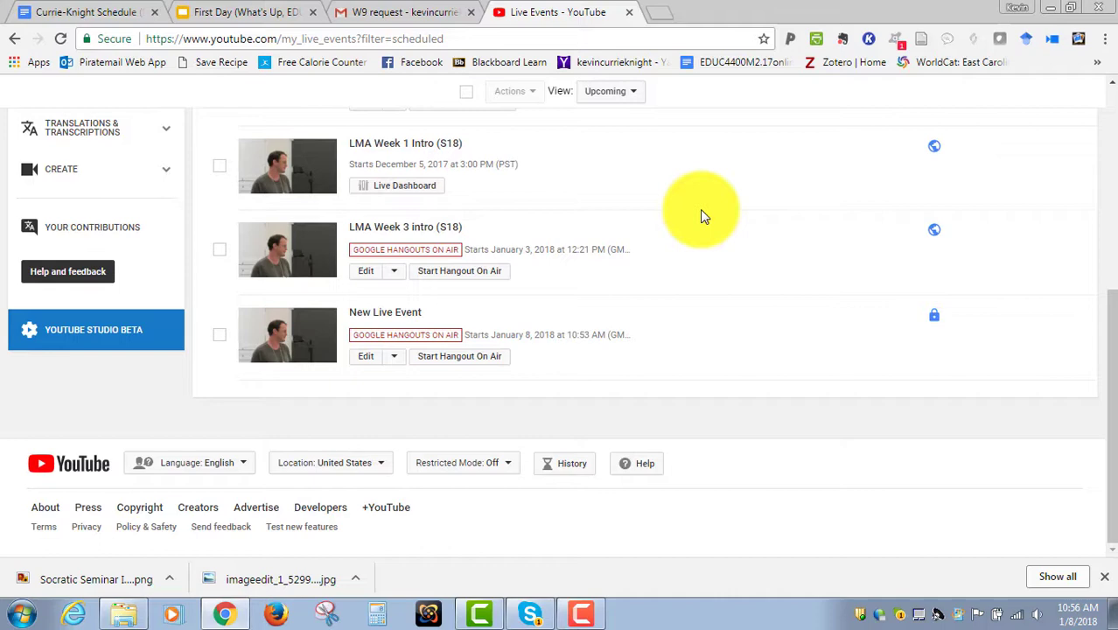
# - Open the watch page of the video "LMA - Week 3 Intro (S18)", play it briefly and pause it
pyautogui.scroll(5, 660, 229)
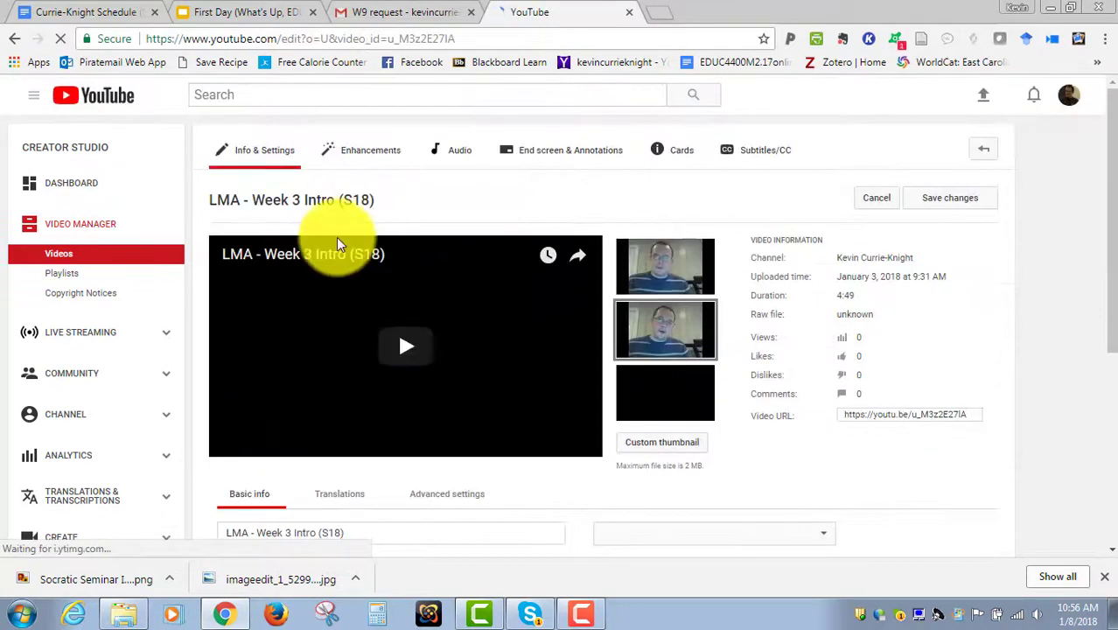
pyautogui.click(307, 206)
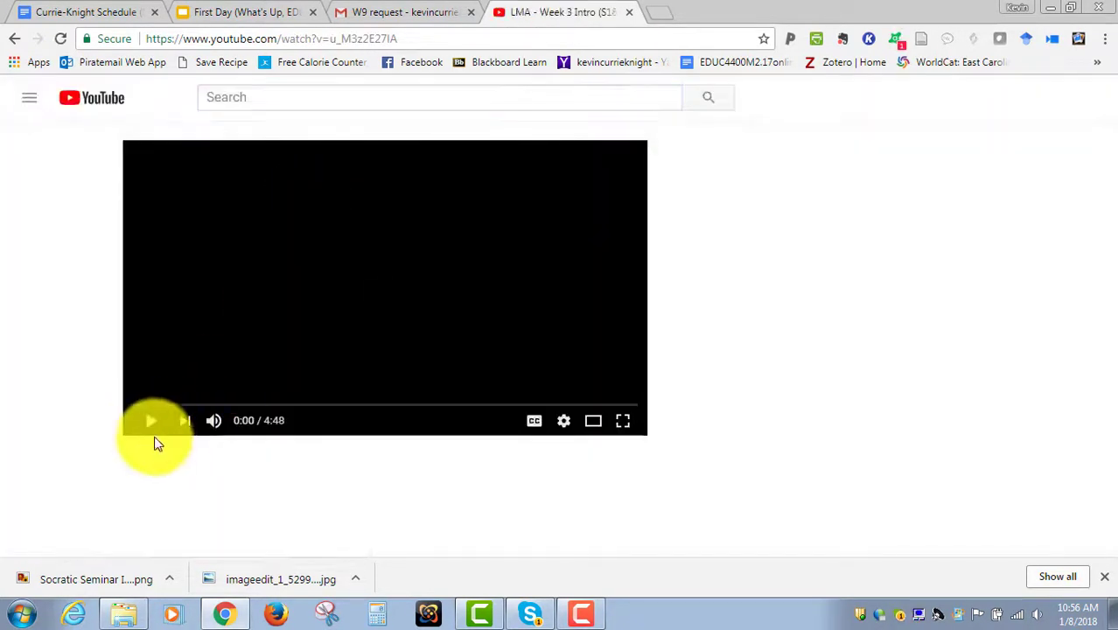
pyautogui.click(146, 422)
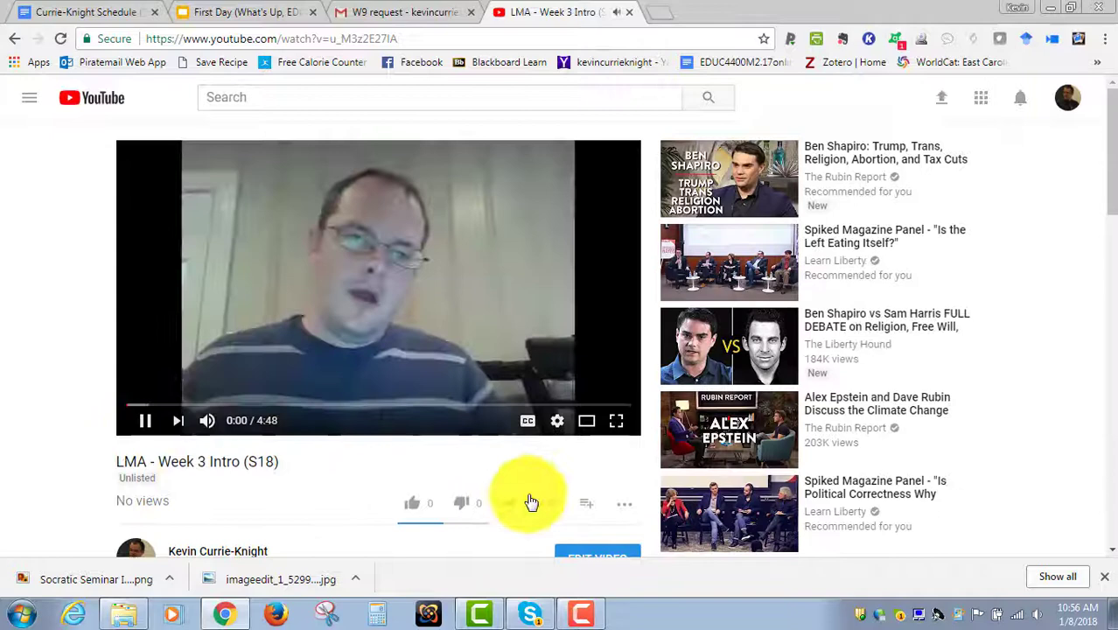
pyautogui.click(540, 504)
pyautogui.click(139, 422)
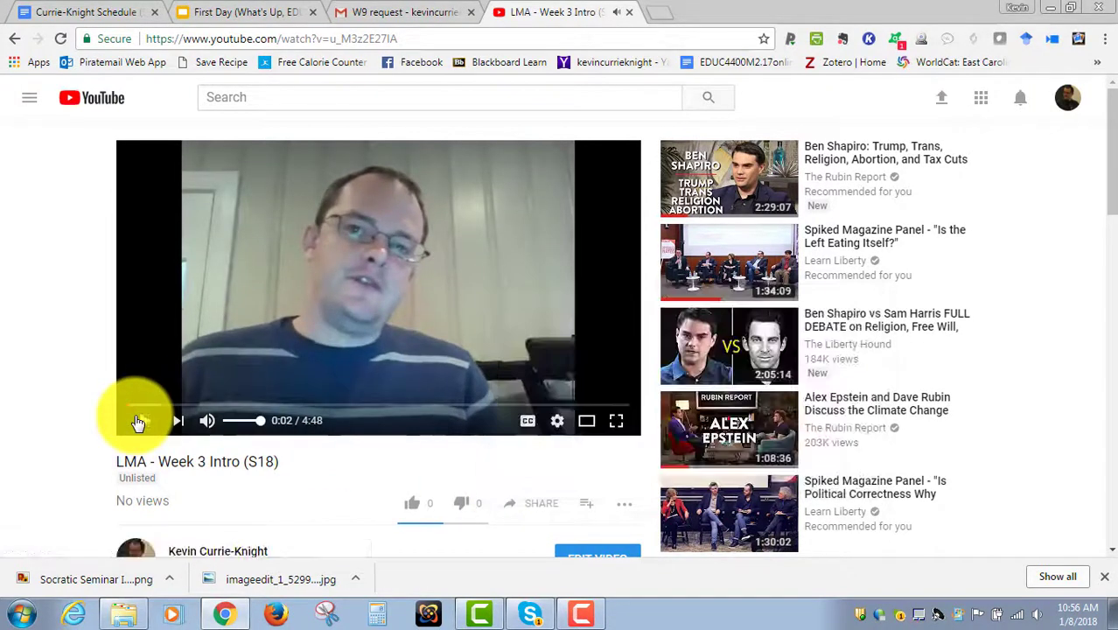
# - View the sharing link and embed code of the Week 3 intro video, and close the embed view
pyautogui.click(555, 510)
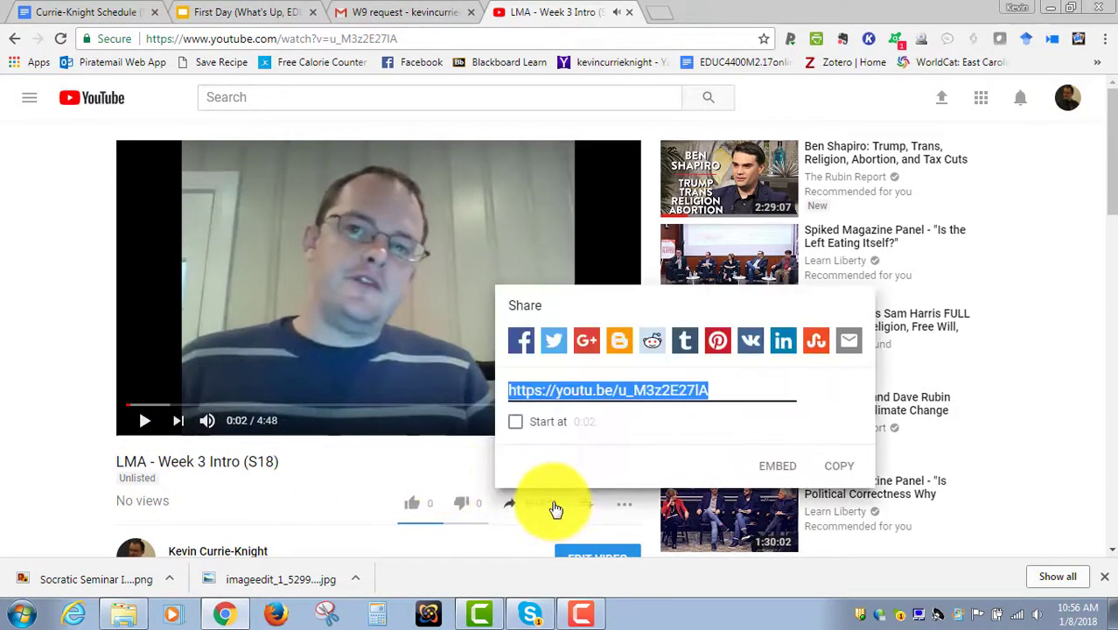
pyautogui.click(770, 466)
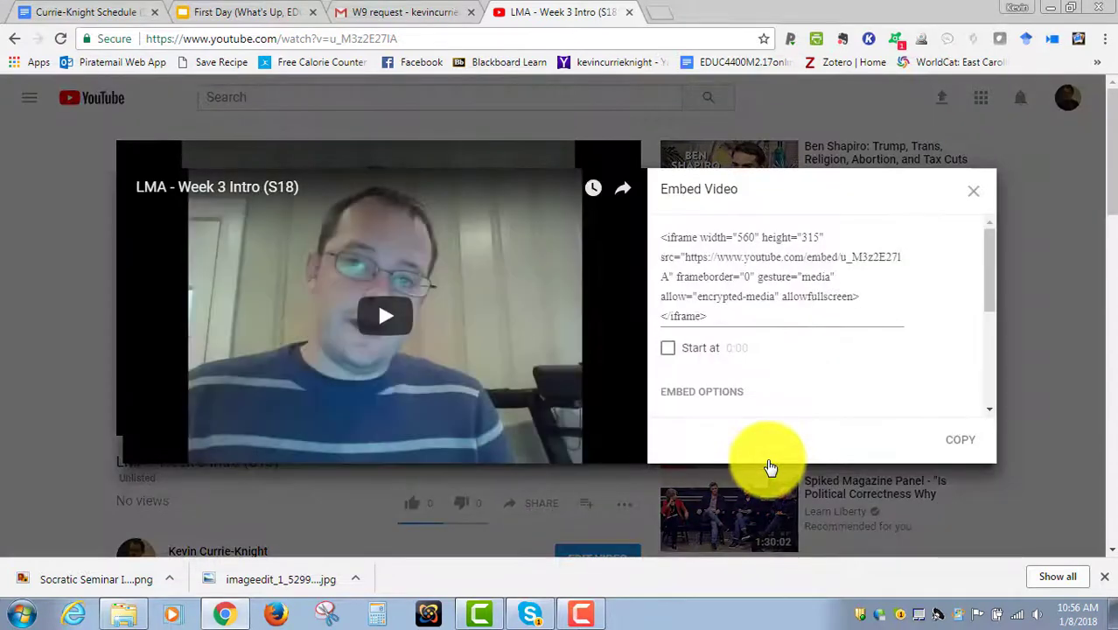
pyautogui.click(980, 195)
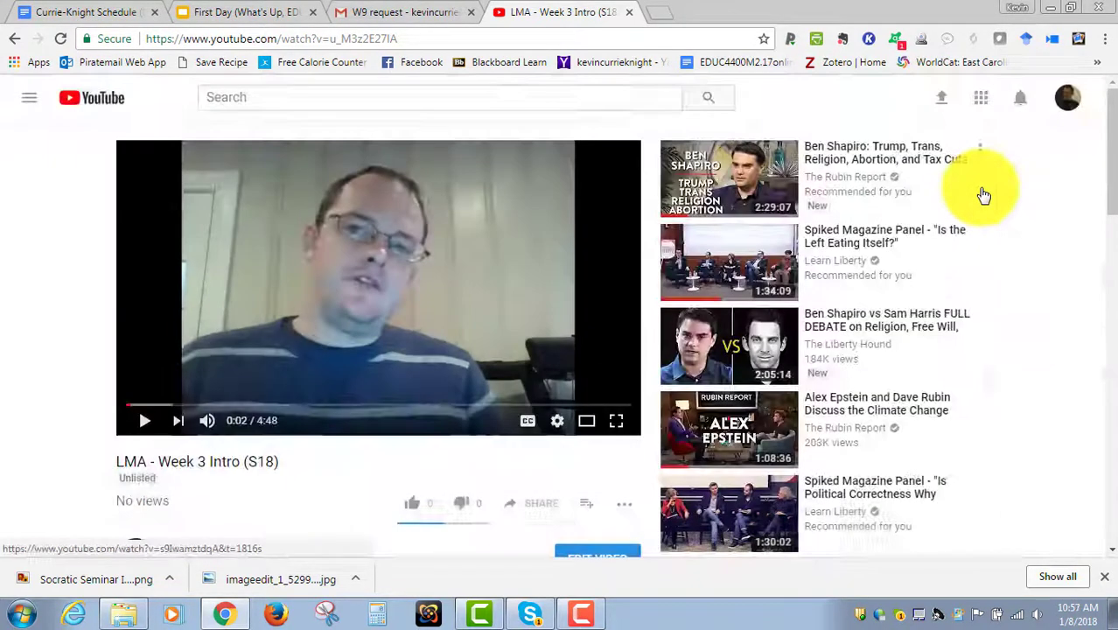